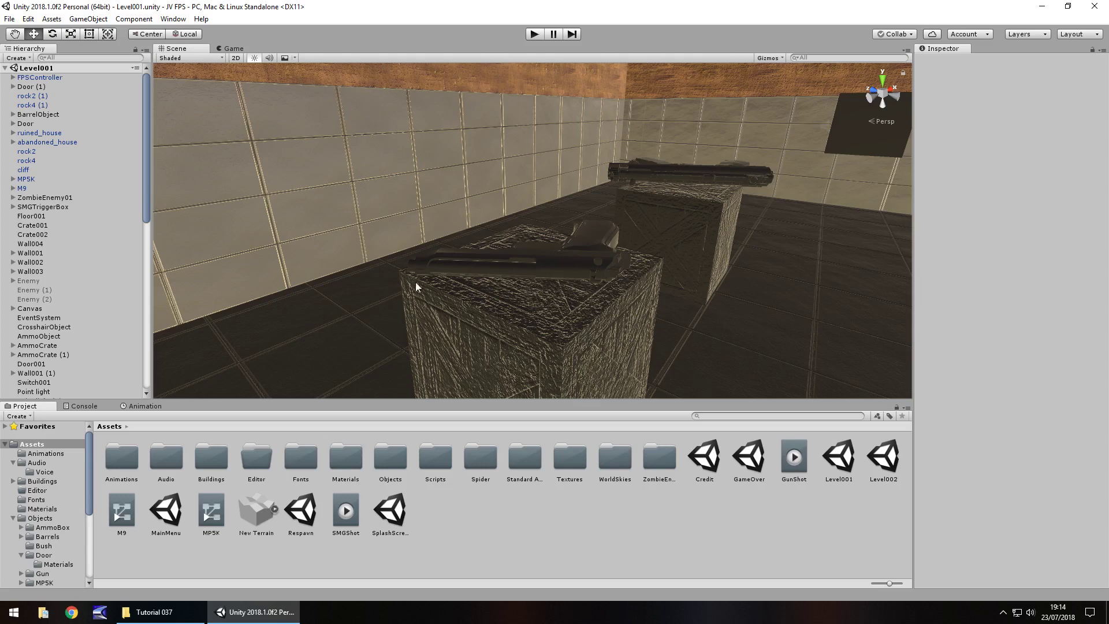
- Import the FPSAmb ambient clip from File Explorer into the project's Assets > Audio folder
double_click(172, 463)
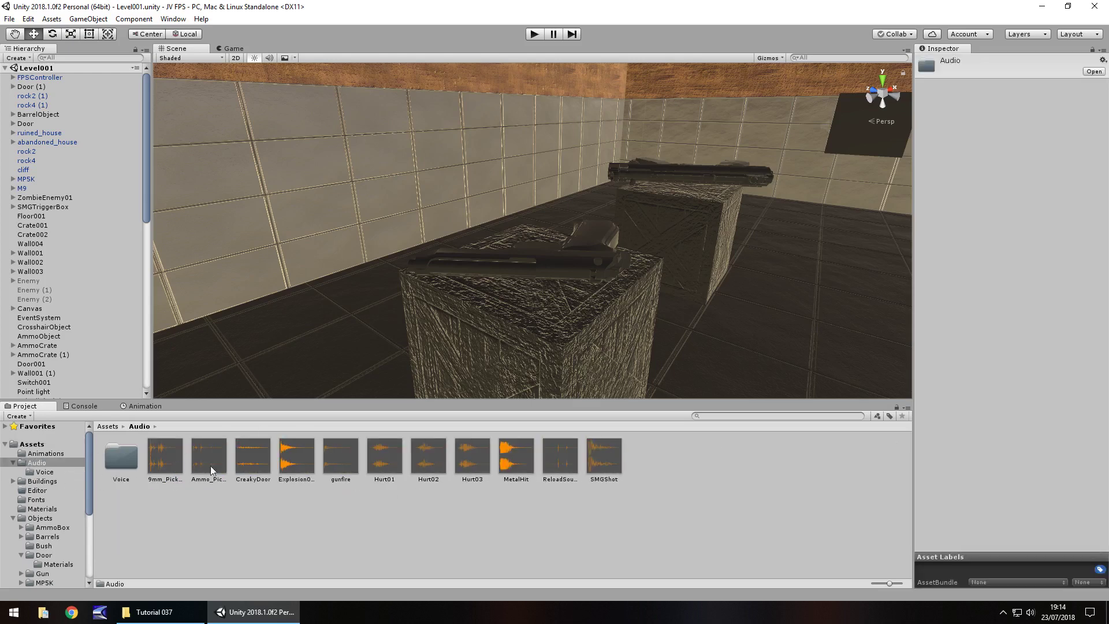
click(154, 612)
drag(129, 89, 644, 463)
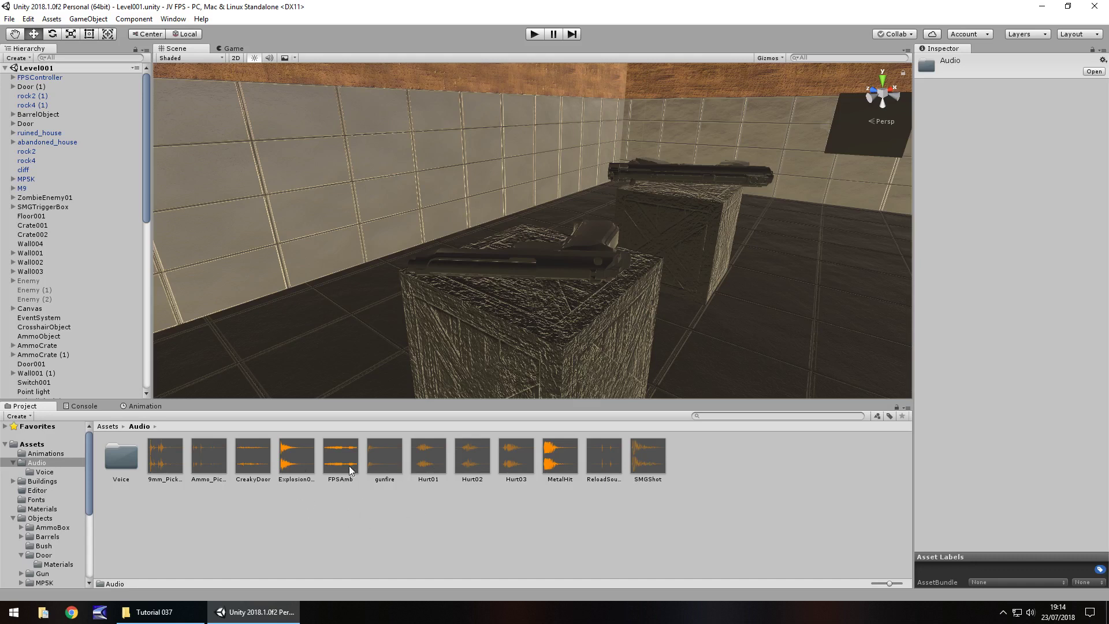
- Create an empty AmbSound child under FPSController and drop the FPSAmb clip onto it
click(13, 78)
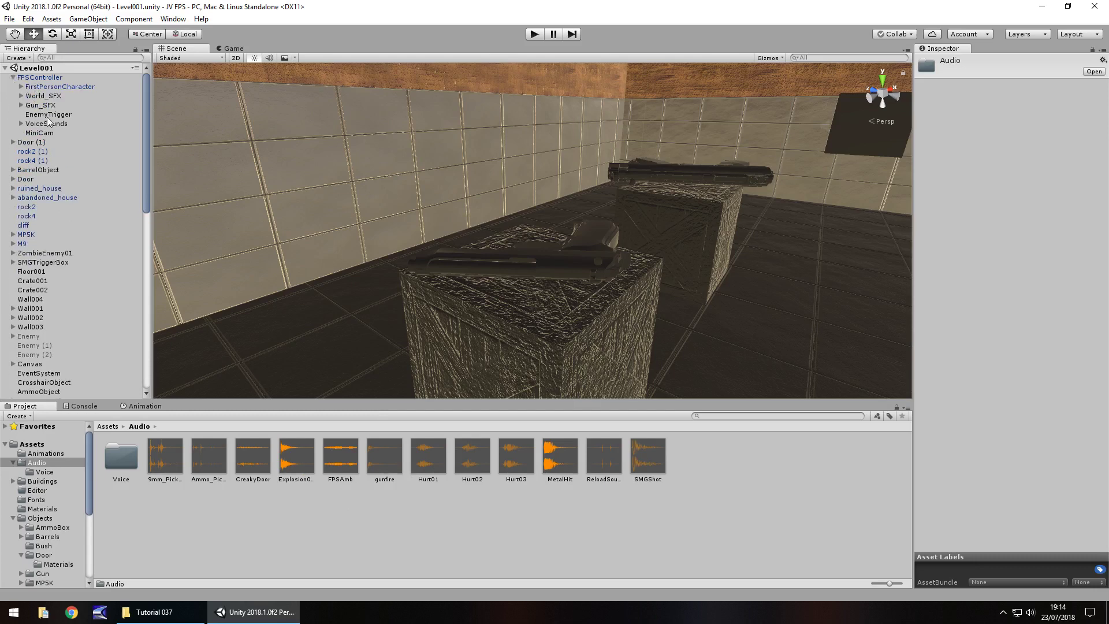
right_click(39, 79)
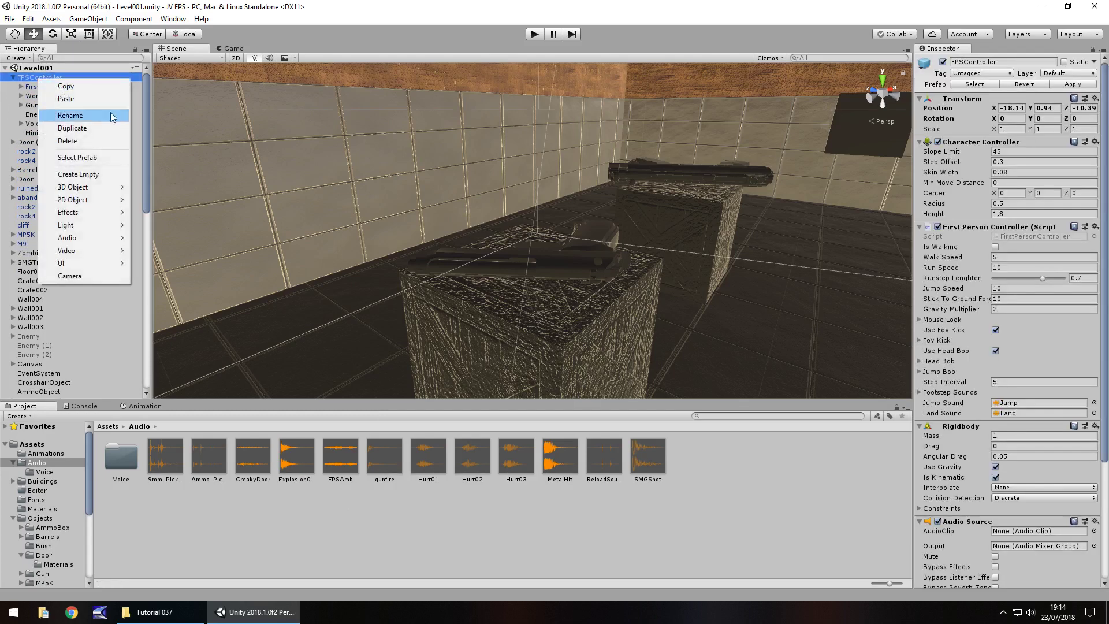
click(86, 175)
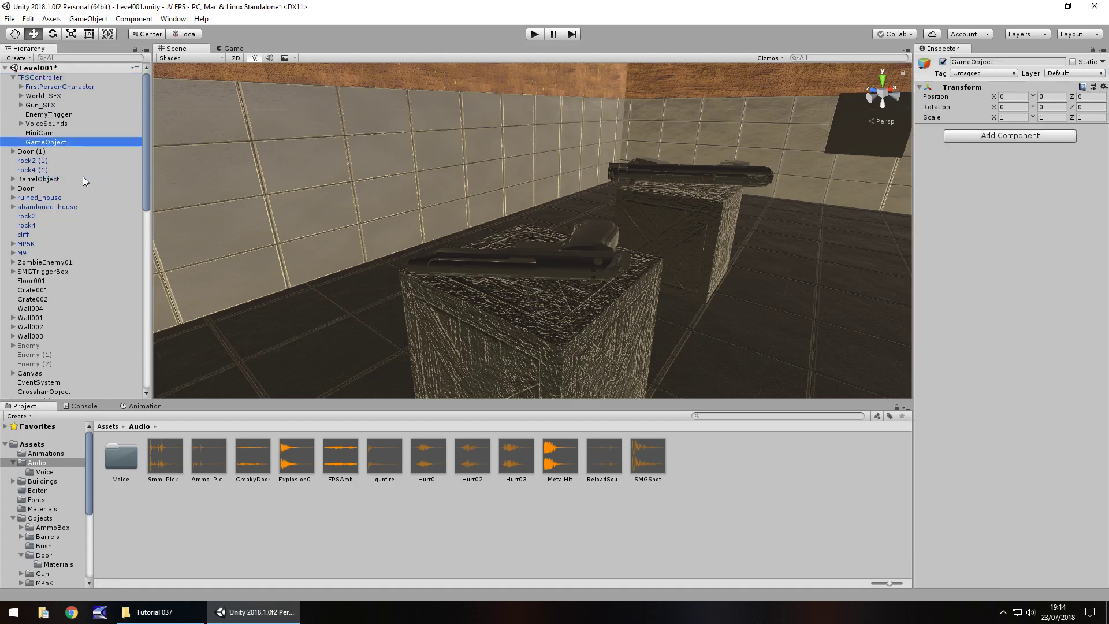
key(F2)
text(A)
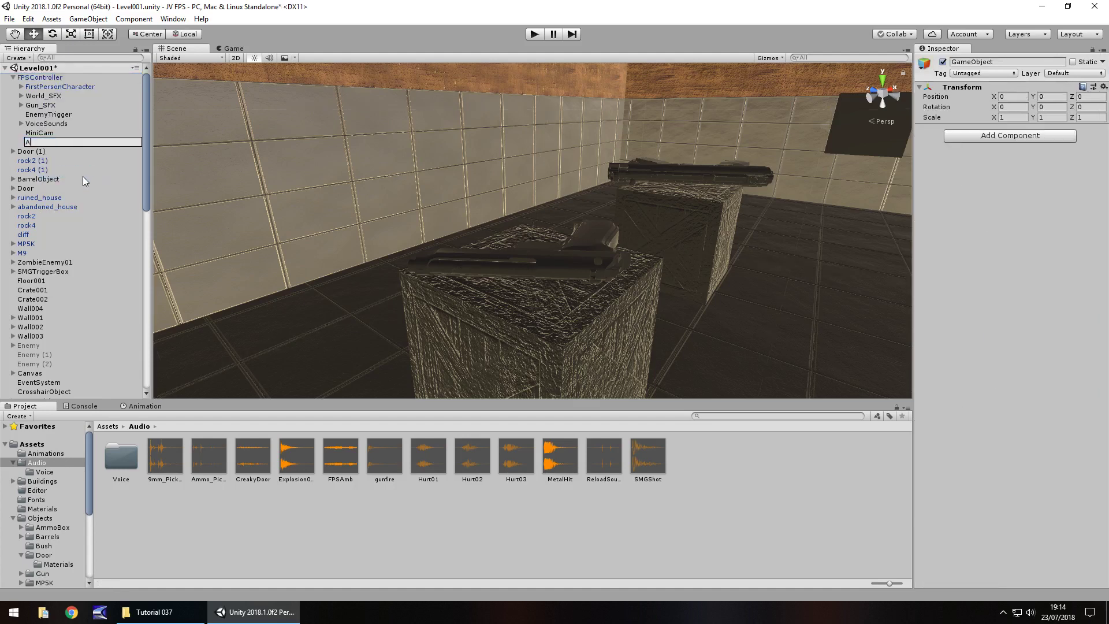
text(mibSound)
key(Return)
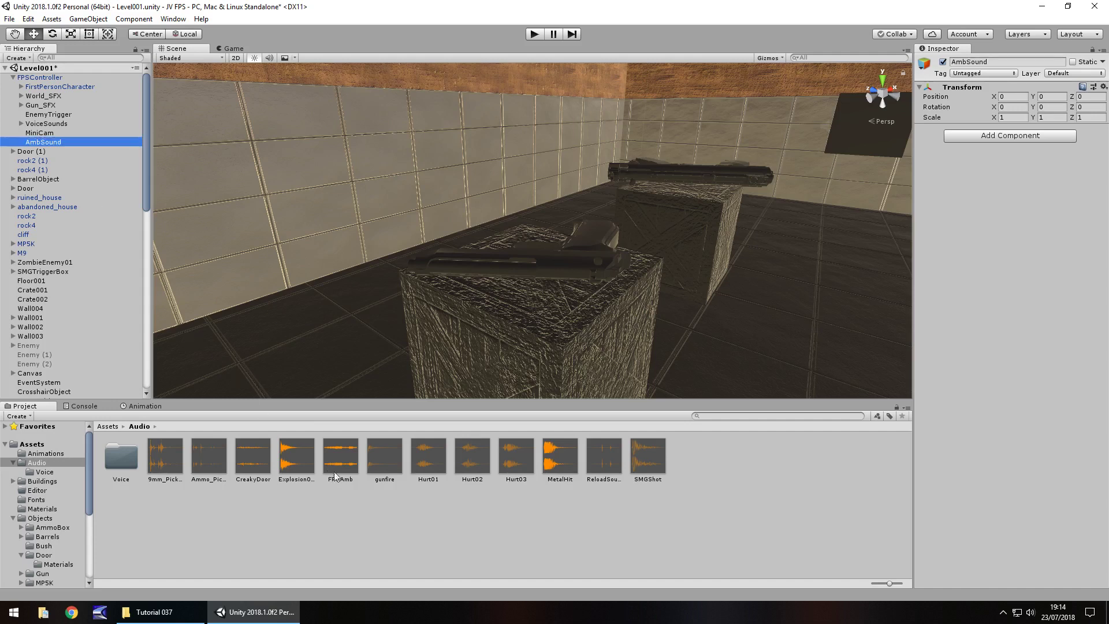
drag(335, 475, 54, 144)
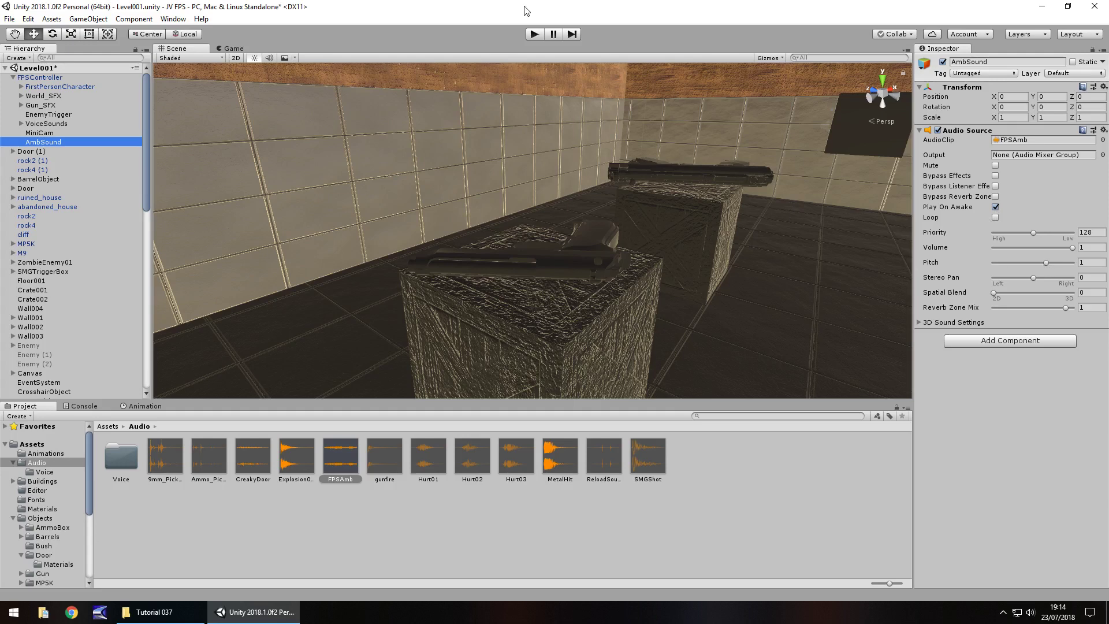
click(534, 35)
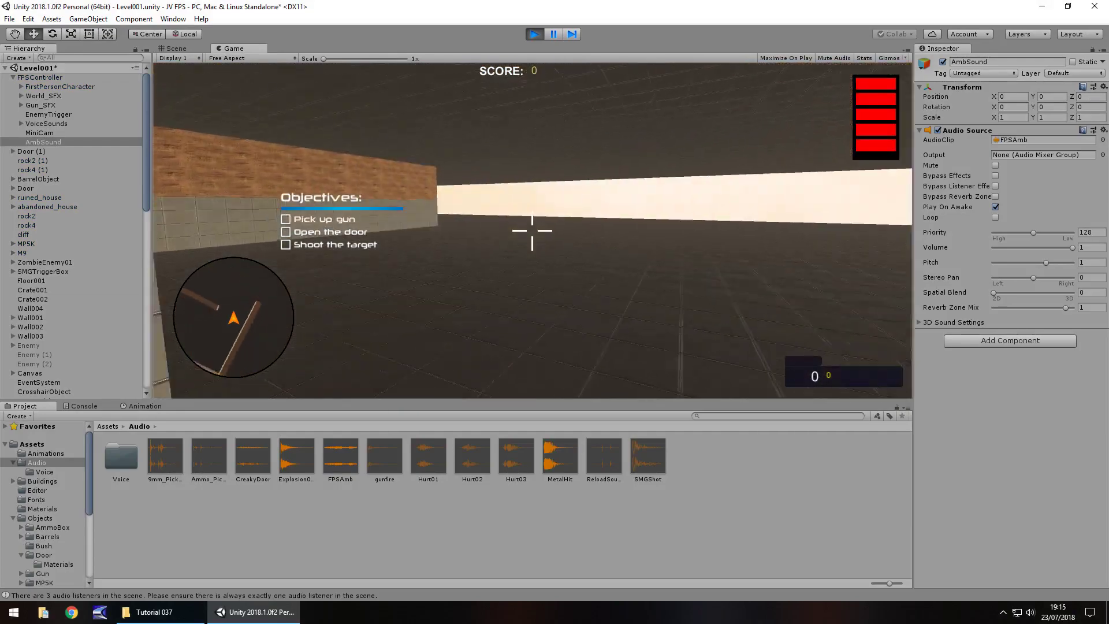
key(w)
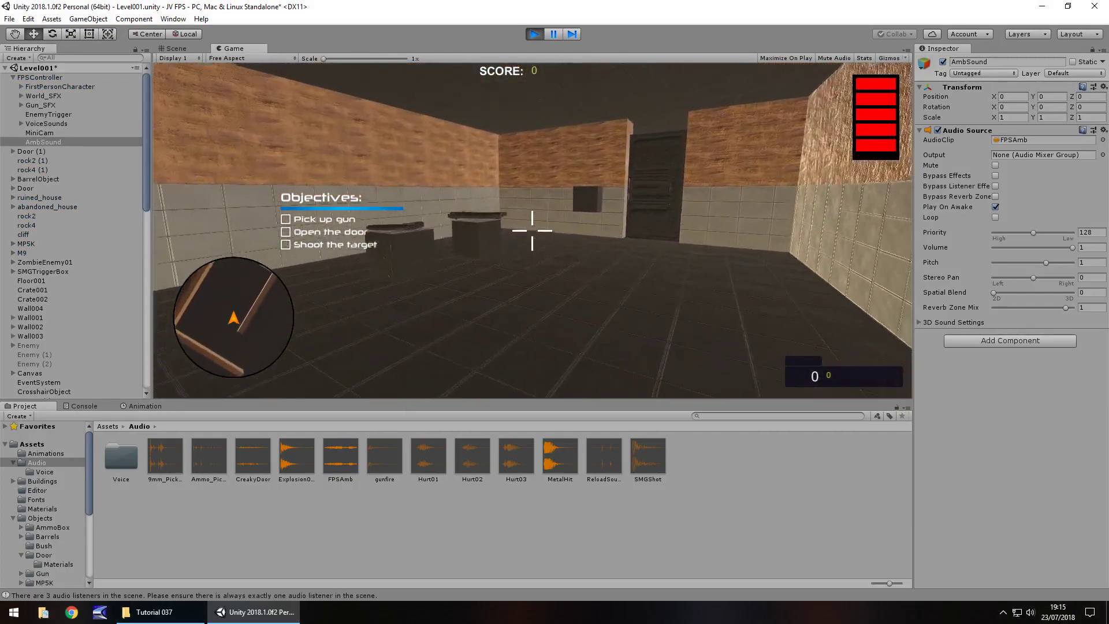
key(w)
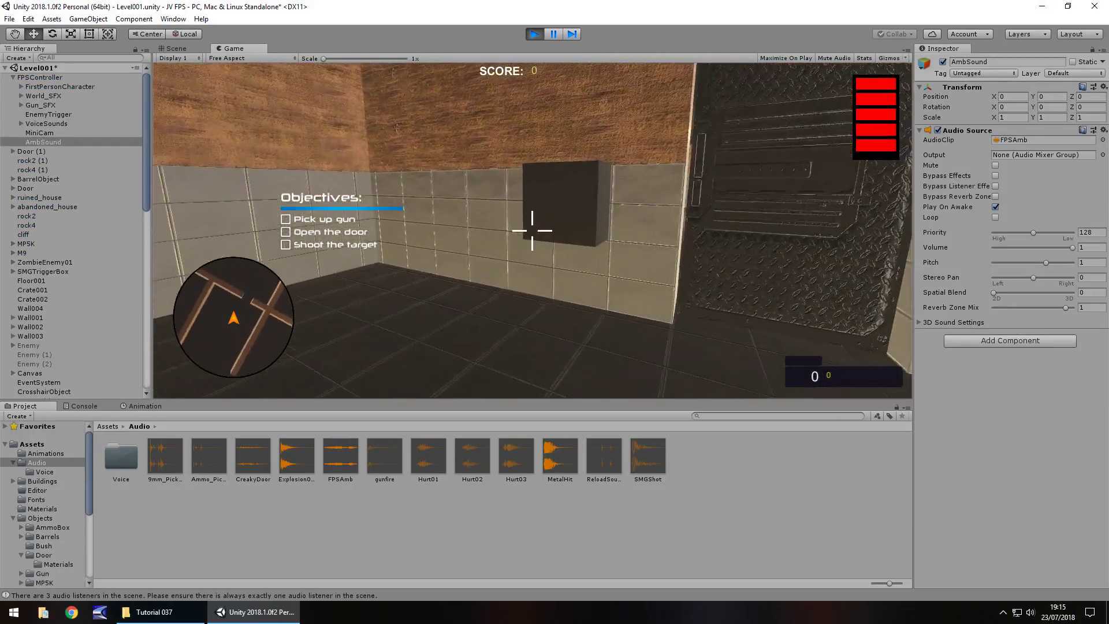
key(e)
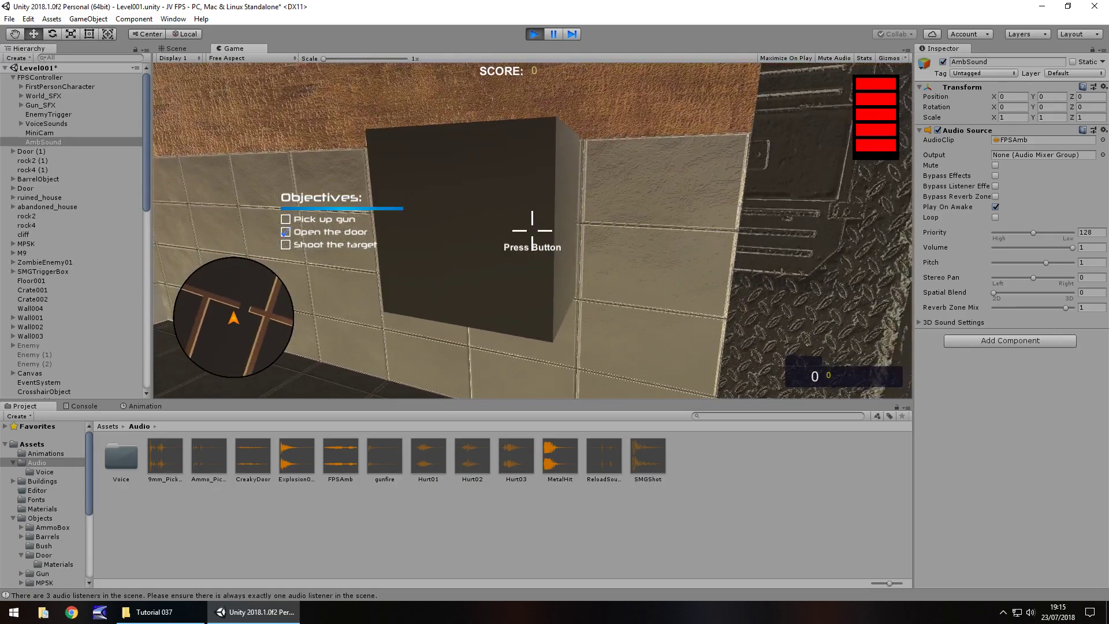
key(w)
key(w)
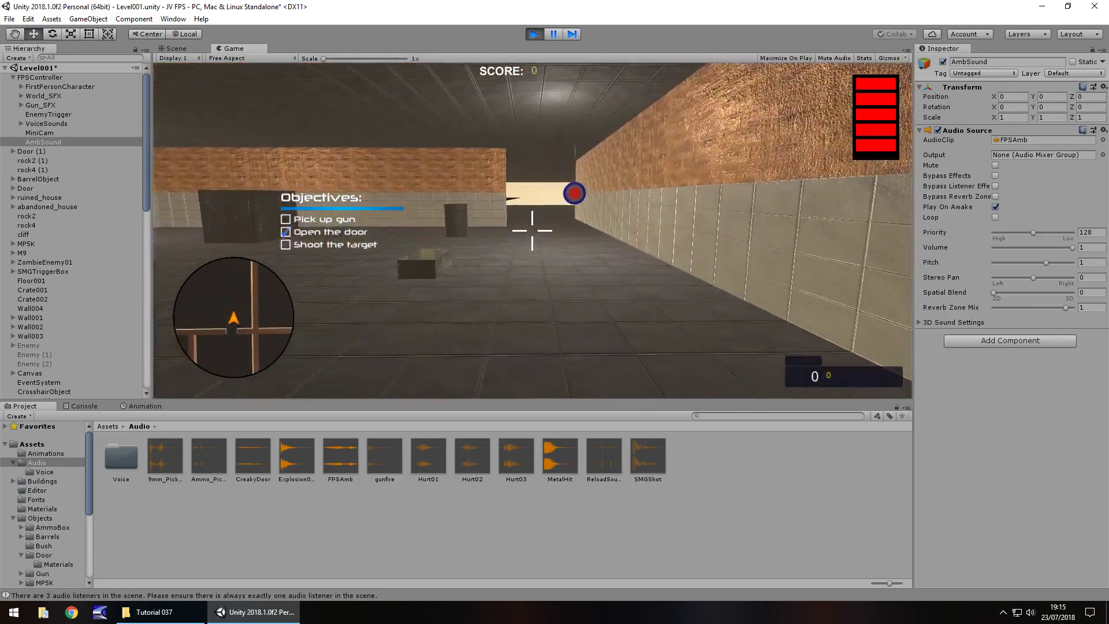
key(w)
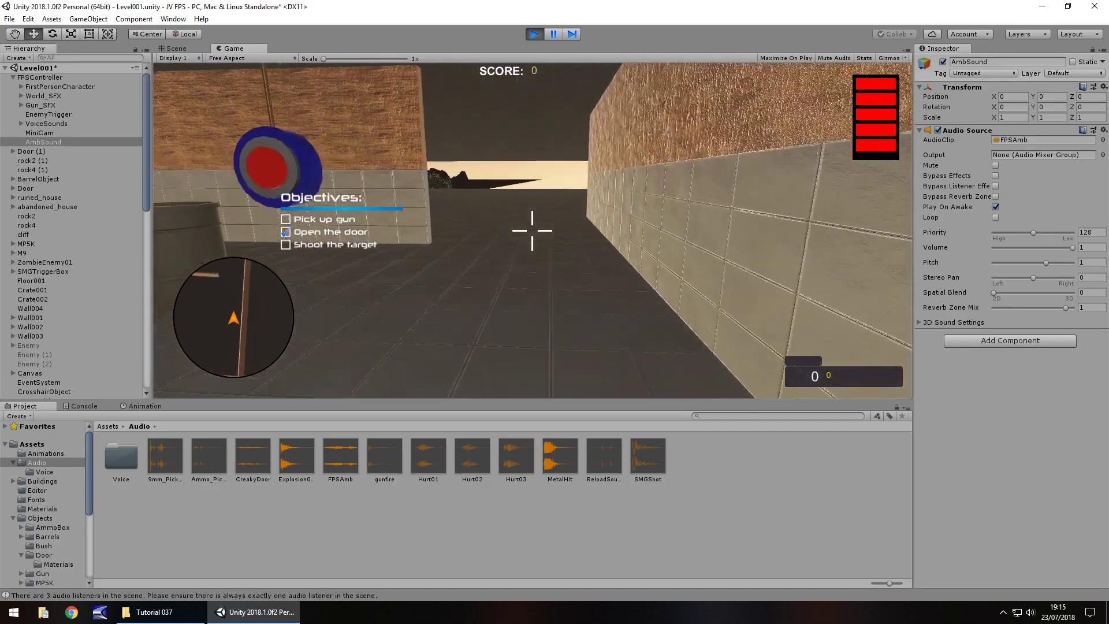
key(w)
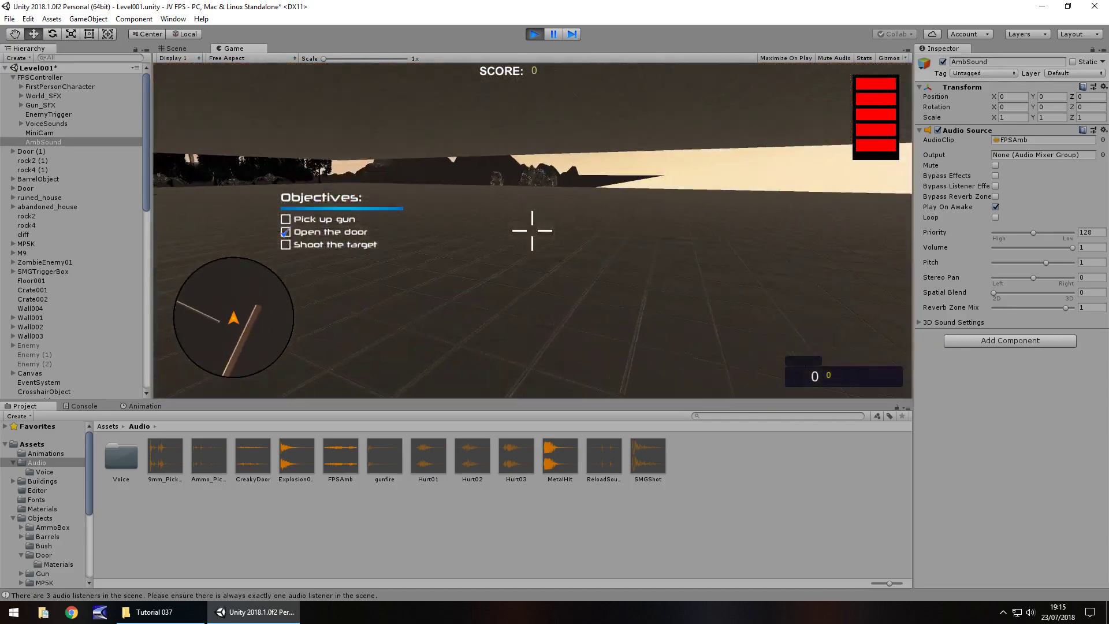
key(w)
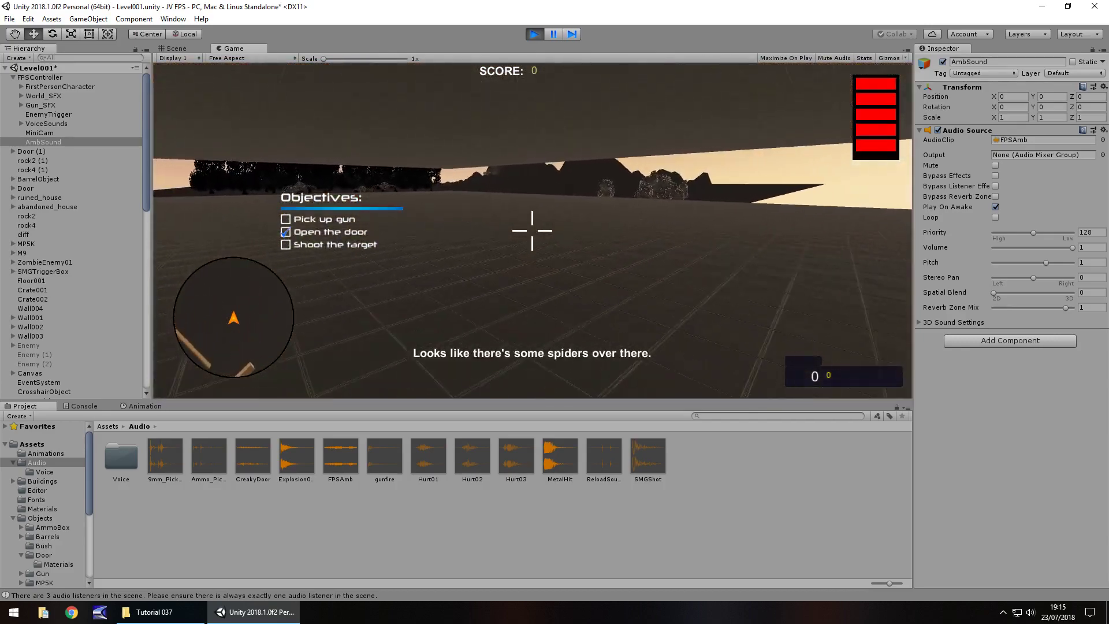
key(w)
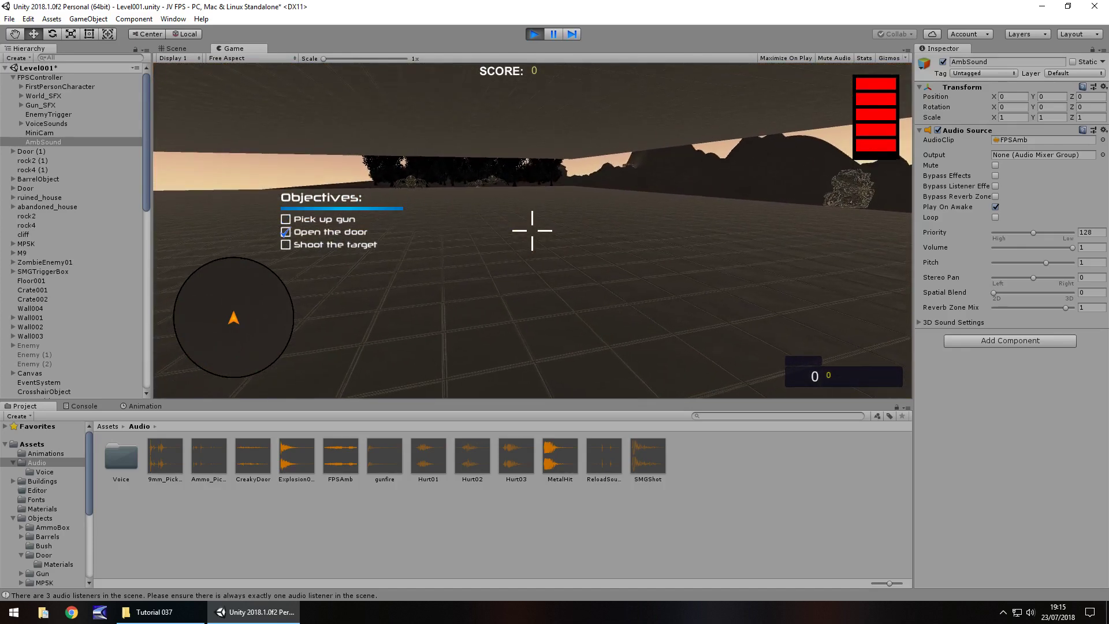
key(ctrl+p)
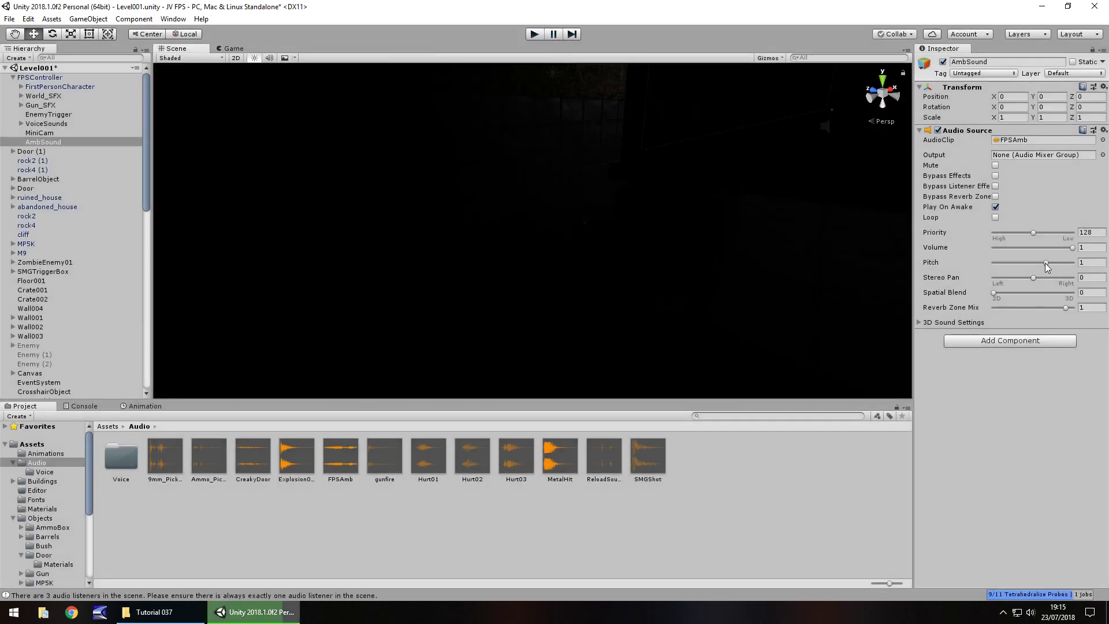
- Raise AmbSound's Audio Source pitch to 3 and play-test the level, pausing with Esc
mouse_move(1048, 262)
mouse_down()
mouse_move(1040, 274)
mouse_move(1064, 277)
mouse_up()
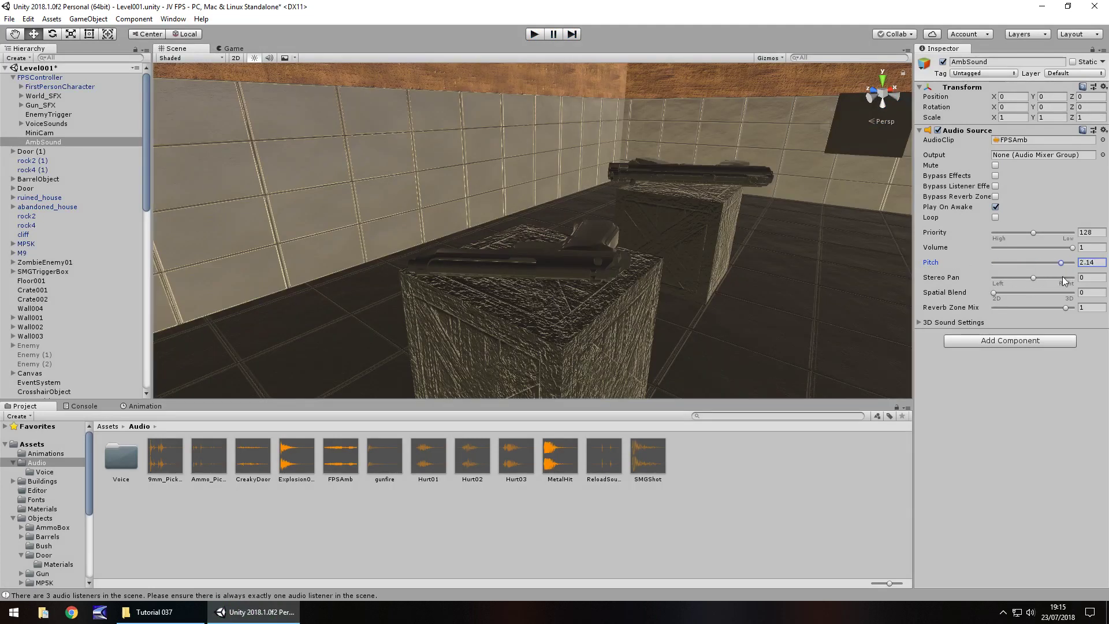
click(534, 34)
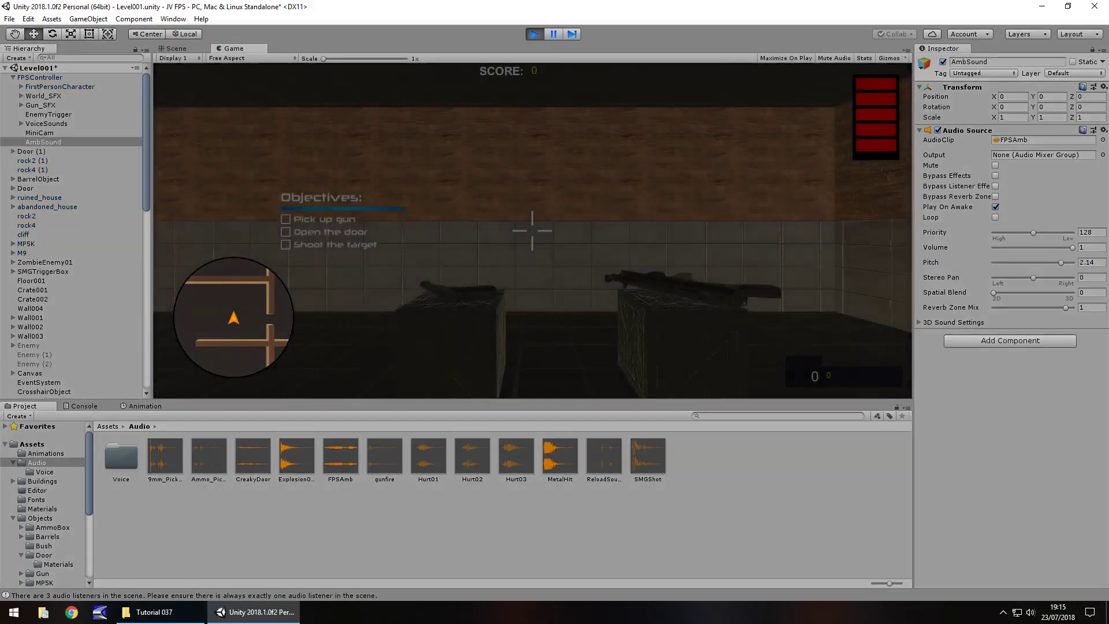
key(Escape)
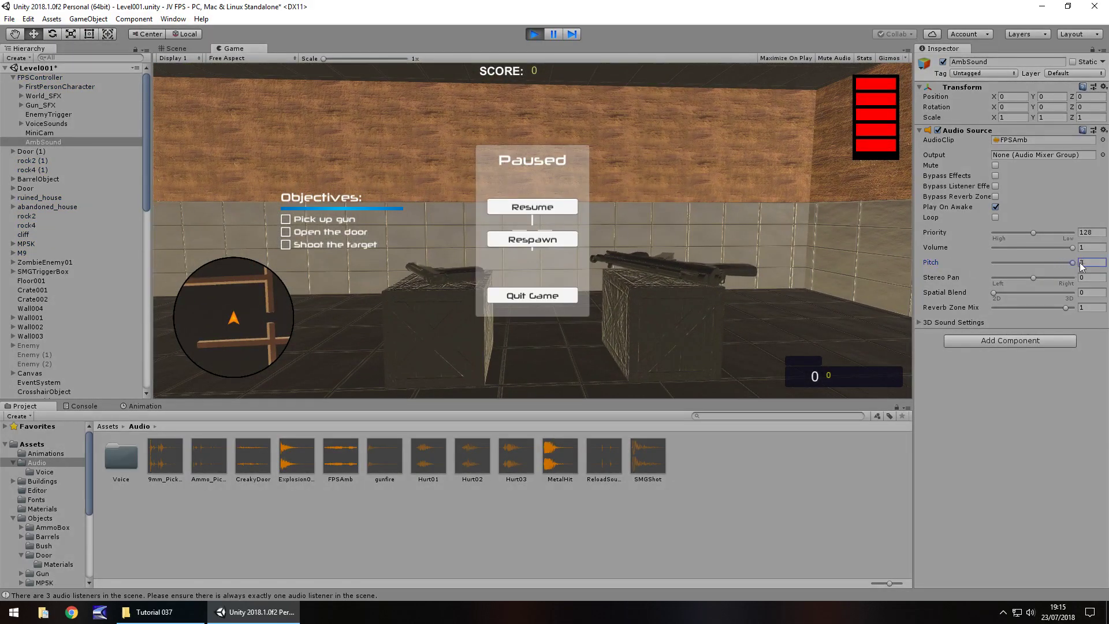
click(729, 243)
- Resume the game, drop AmbSound's pitch to -3, then bring it back to 0.5
key(Escape)
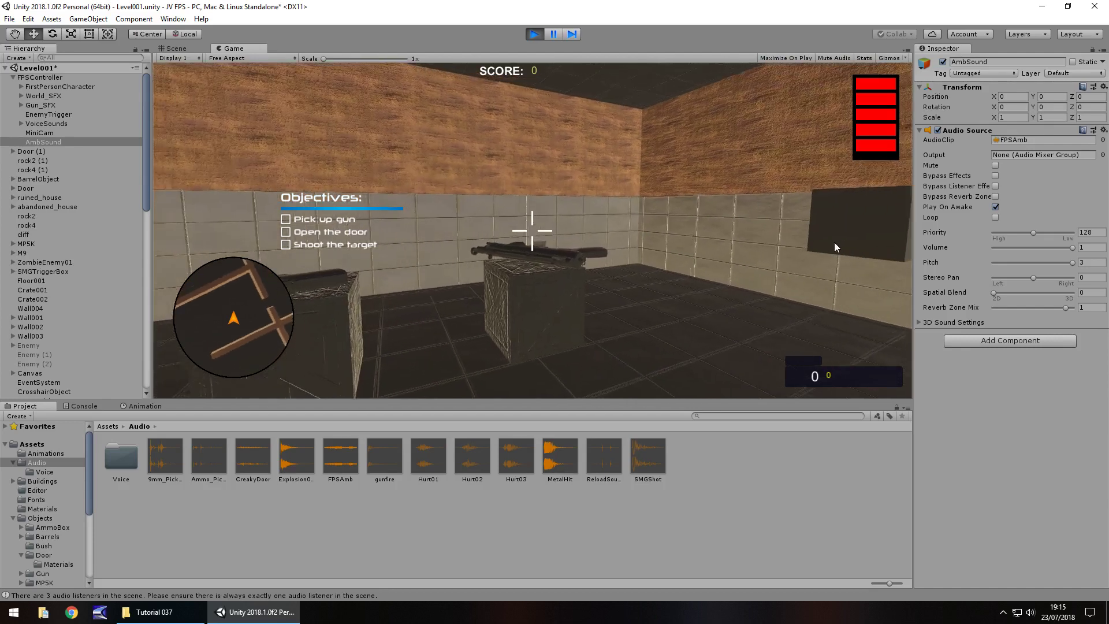
drag(1074, 262, 1004, 262)
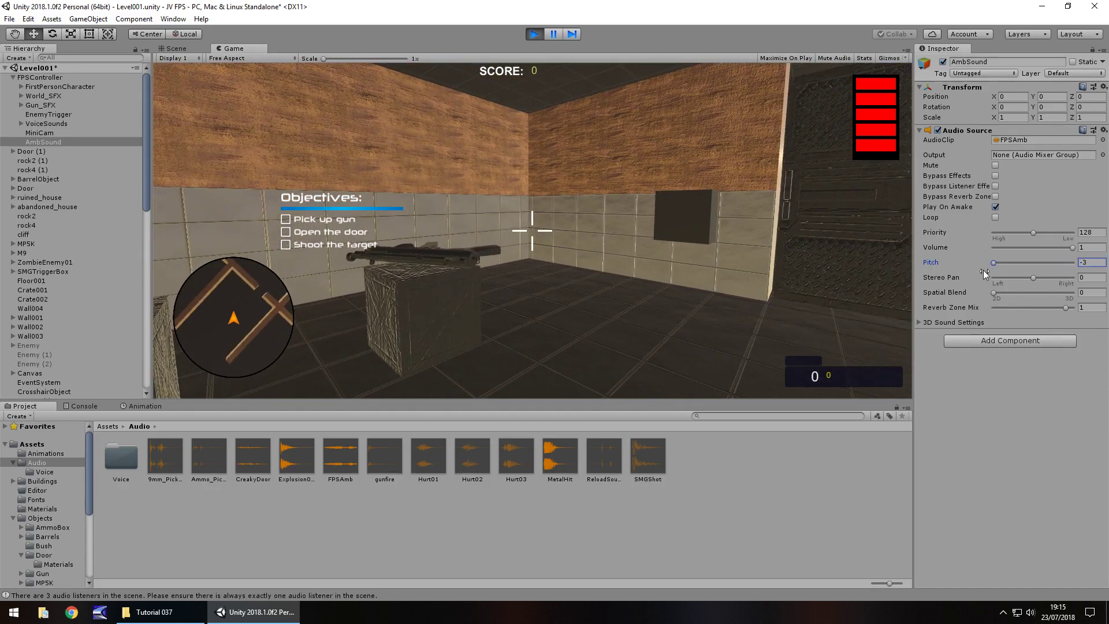
drag(996, 264, 1037, 266)
- Outside play mode, set AmbSound's pitch to 0.5 and run a quick Ctrl+P test play
click(532, 34)
click(1090, 263)
text(0.)
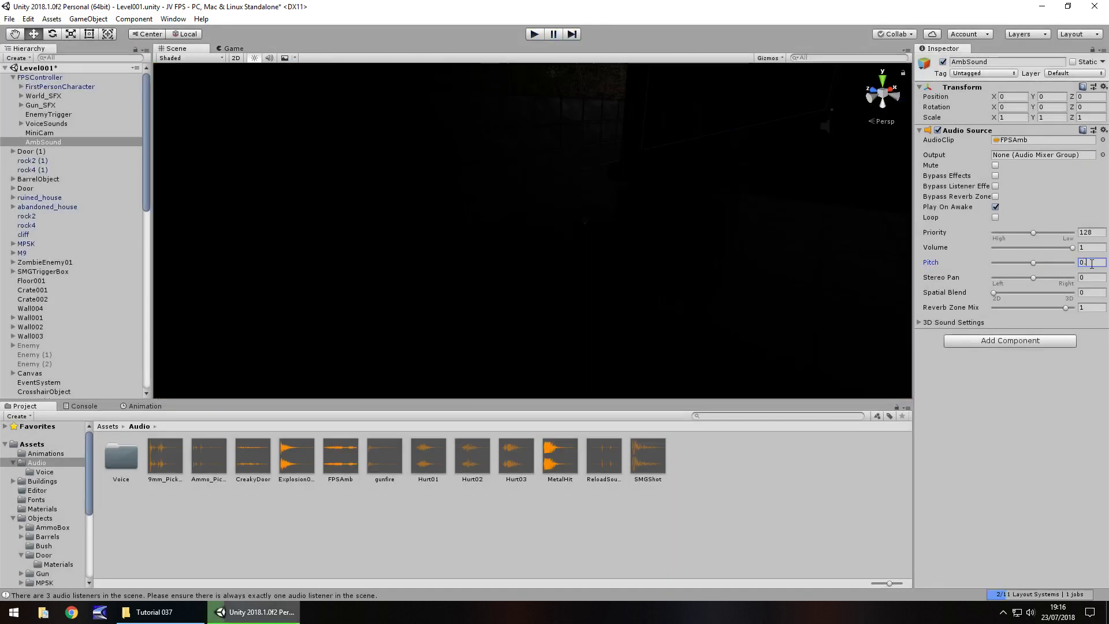
text(5)
key(Return)
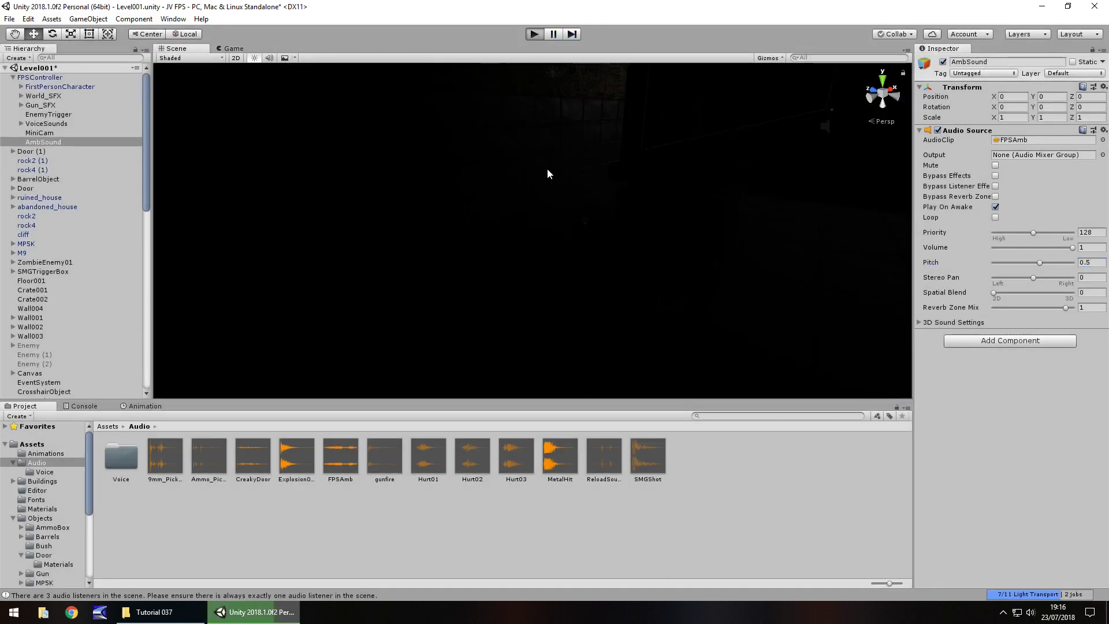
key(ctrl+p)
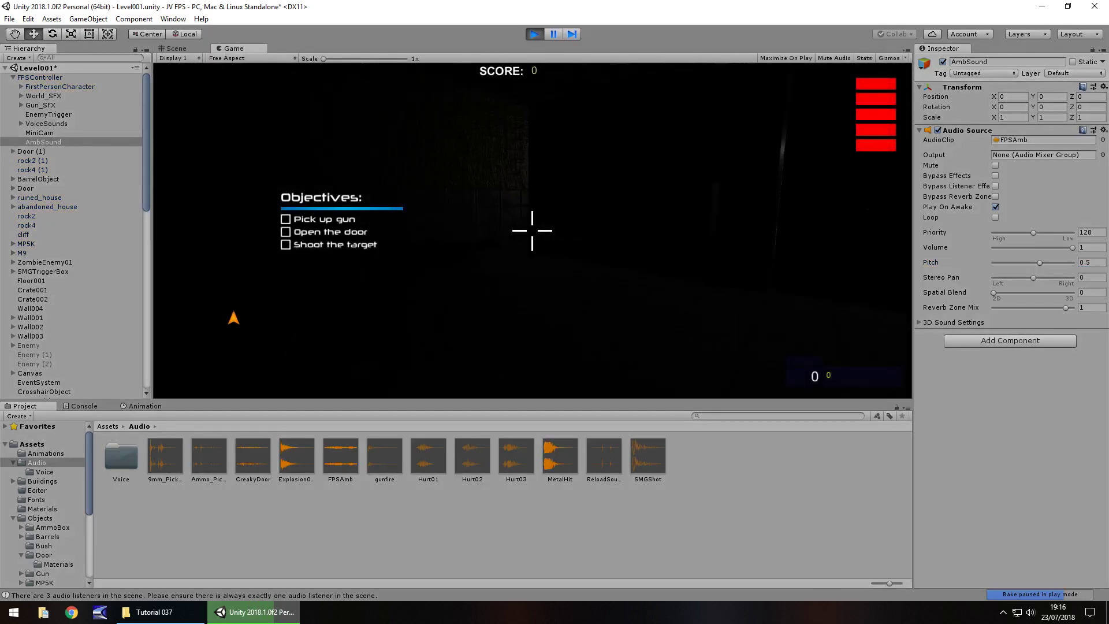
key(ctrl+p)
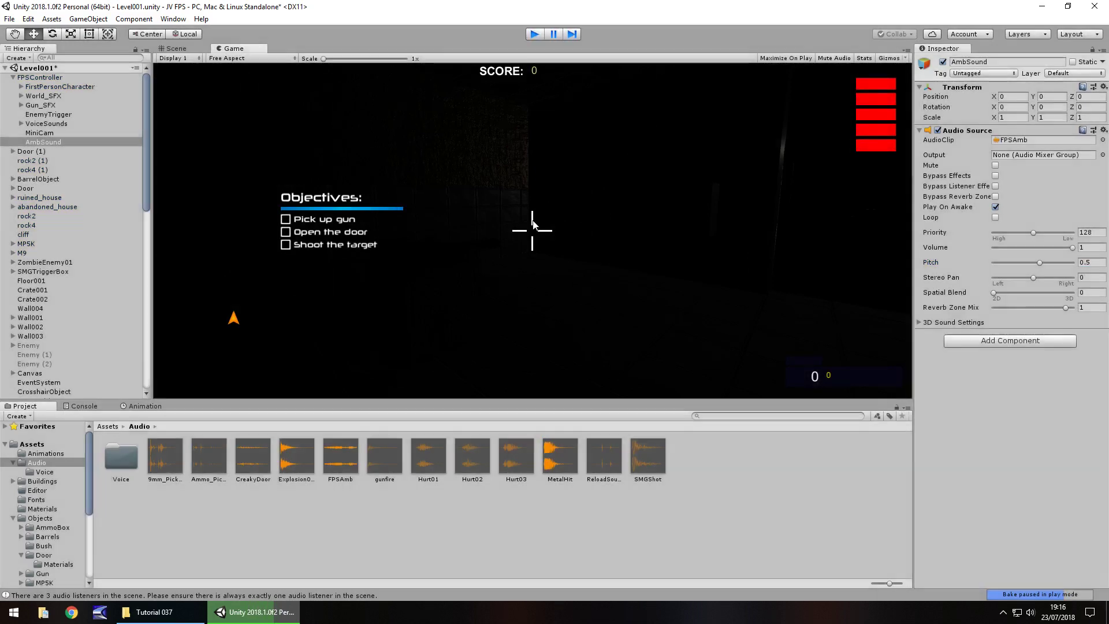